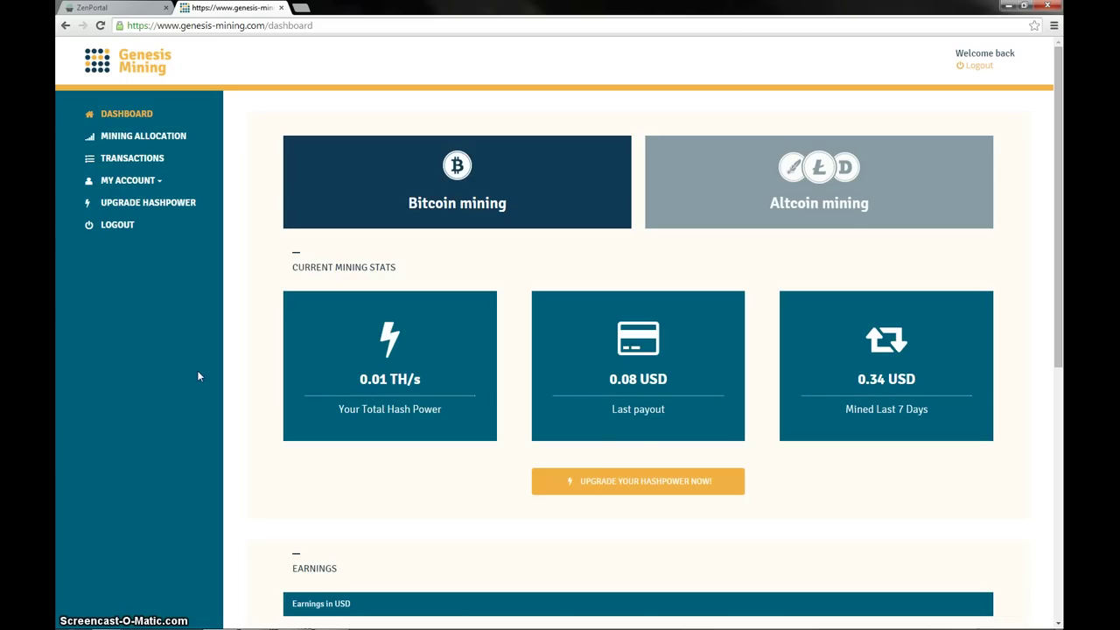
- Open the Genesis Mining transactions, examine the payment details of the 18.09.2014 payouts, and compare them with the Bitcoin wallet's received amounts
left_click(183, 374)
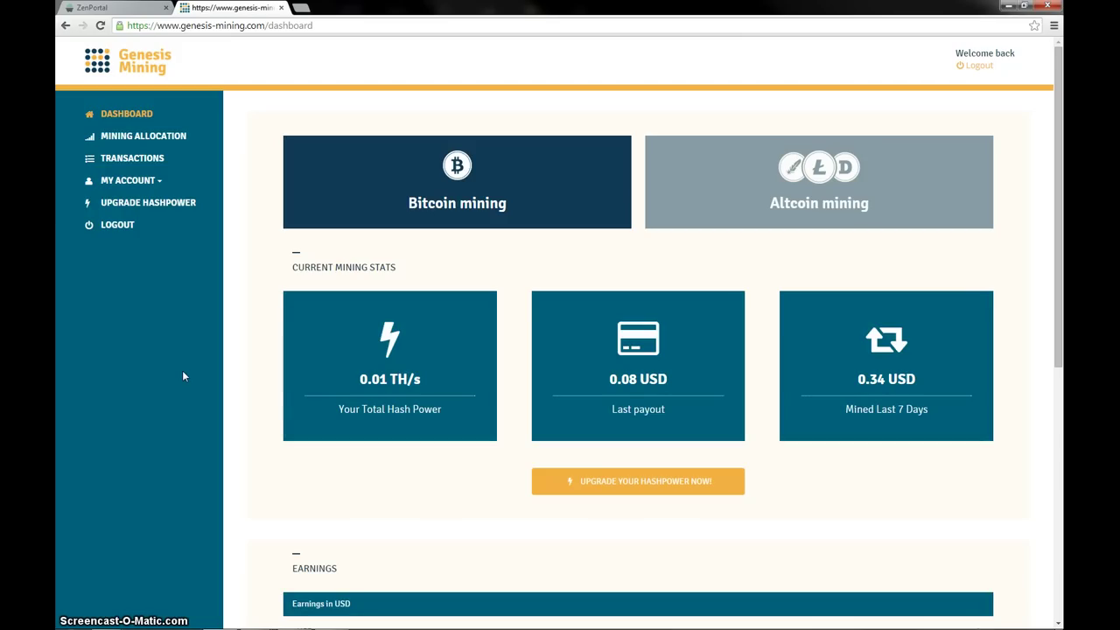
left_click(136, 162)
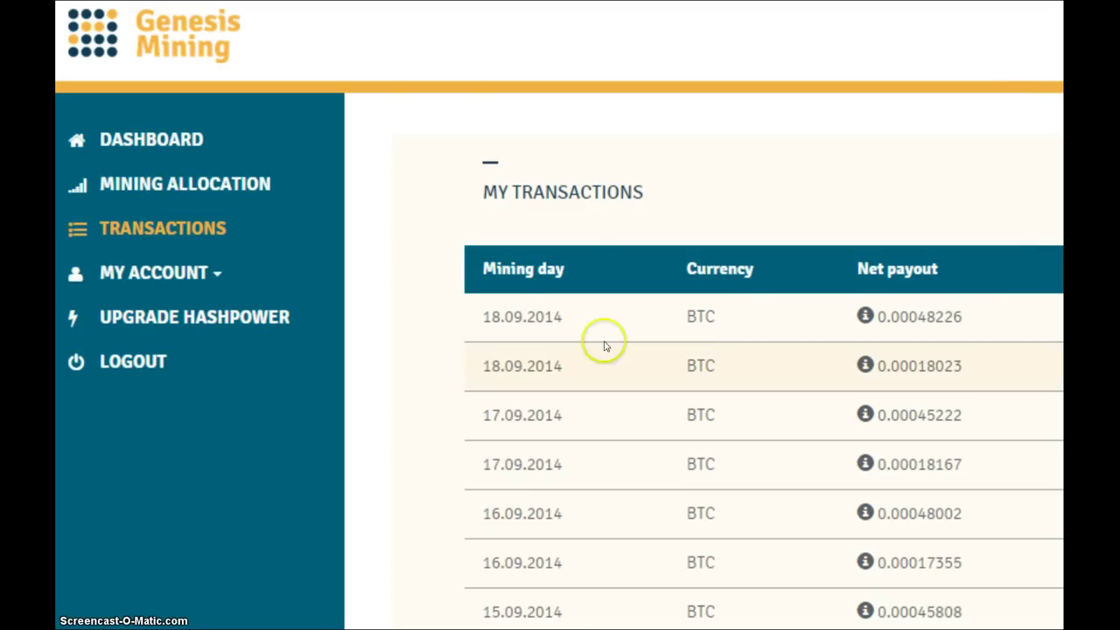
mouse_move(866, 317)
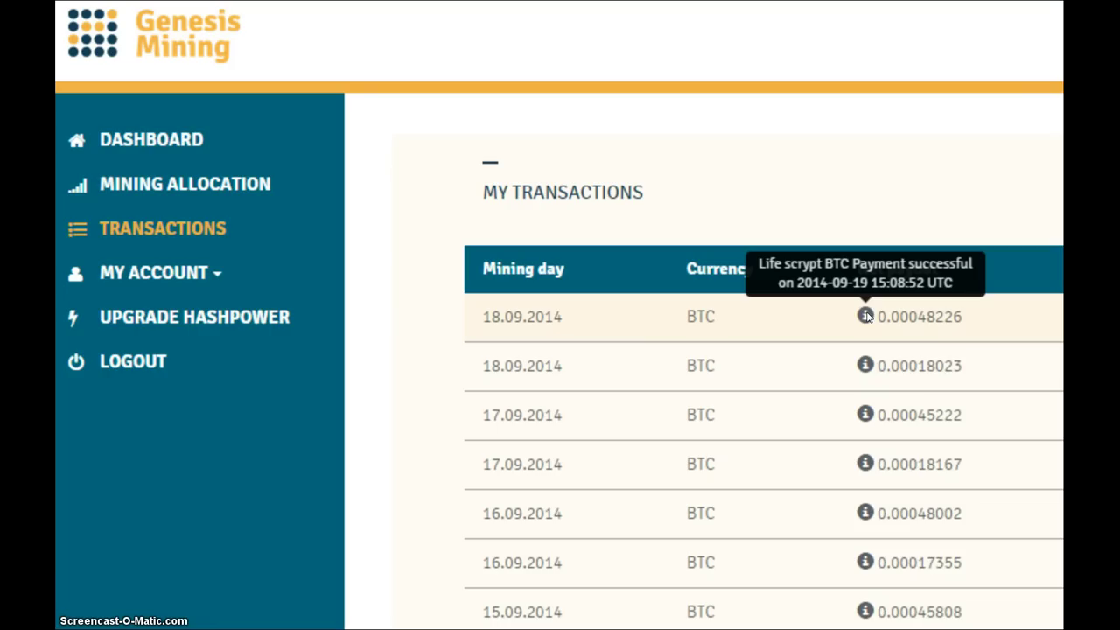
left_click(866, 317)
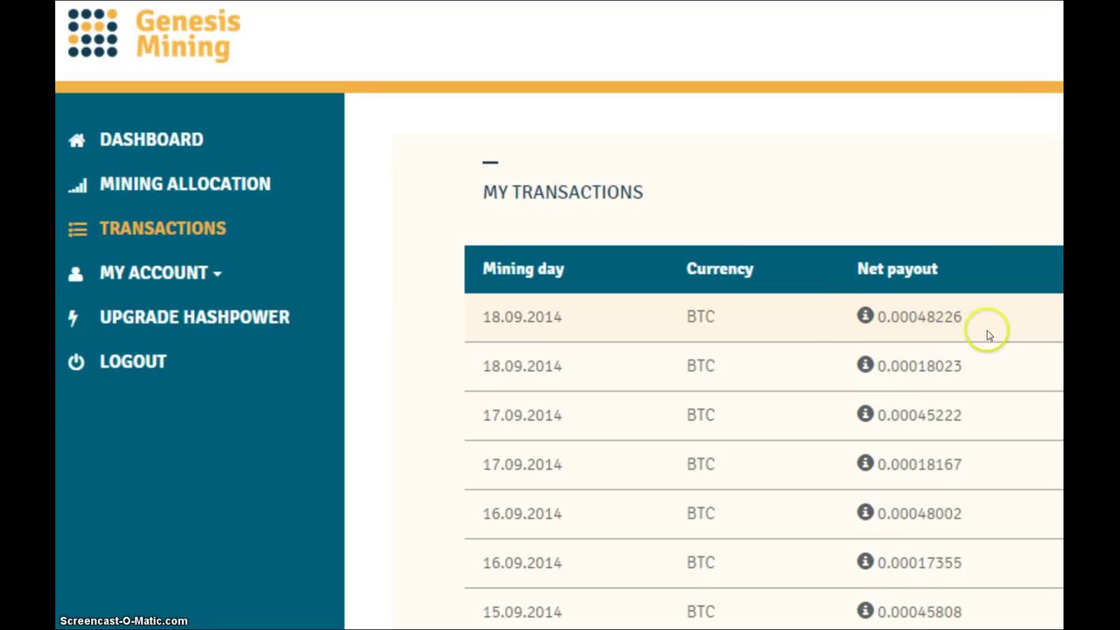
mouse_move(863, 370)
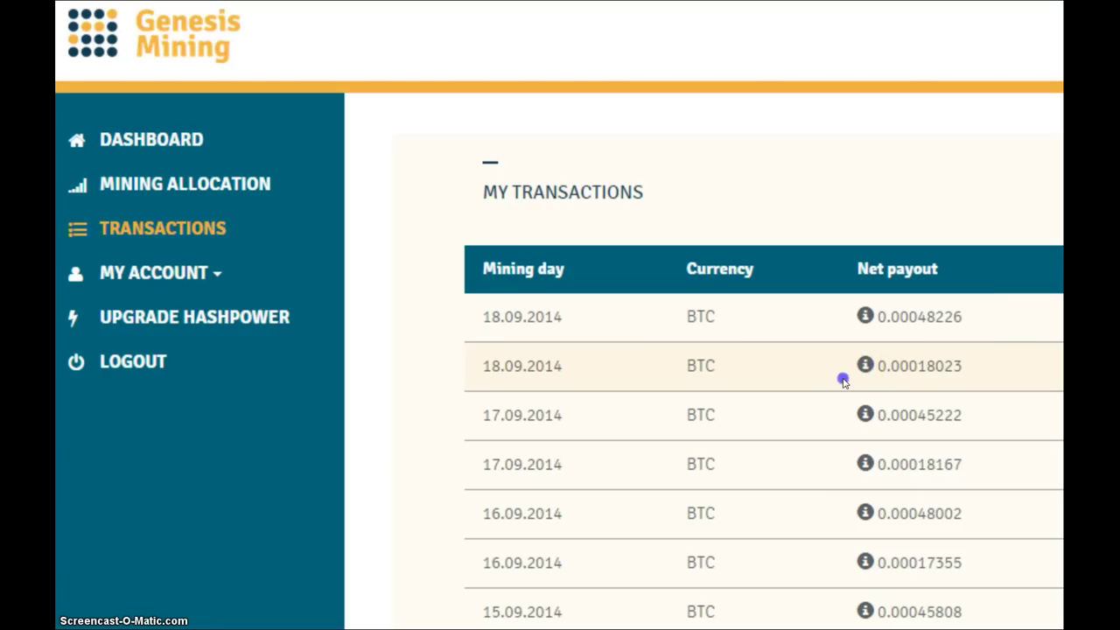
left_click(983, 346)
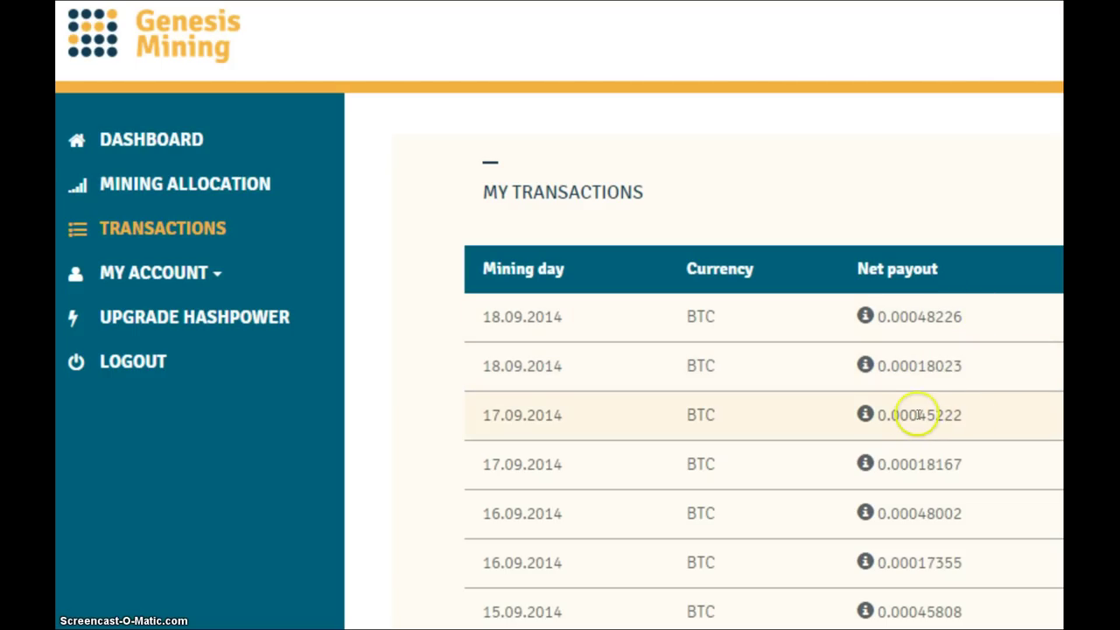
left_click(991, 316)
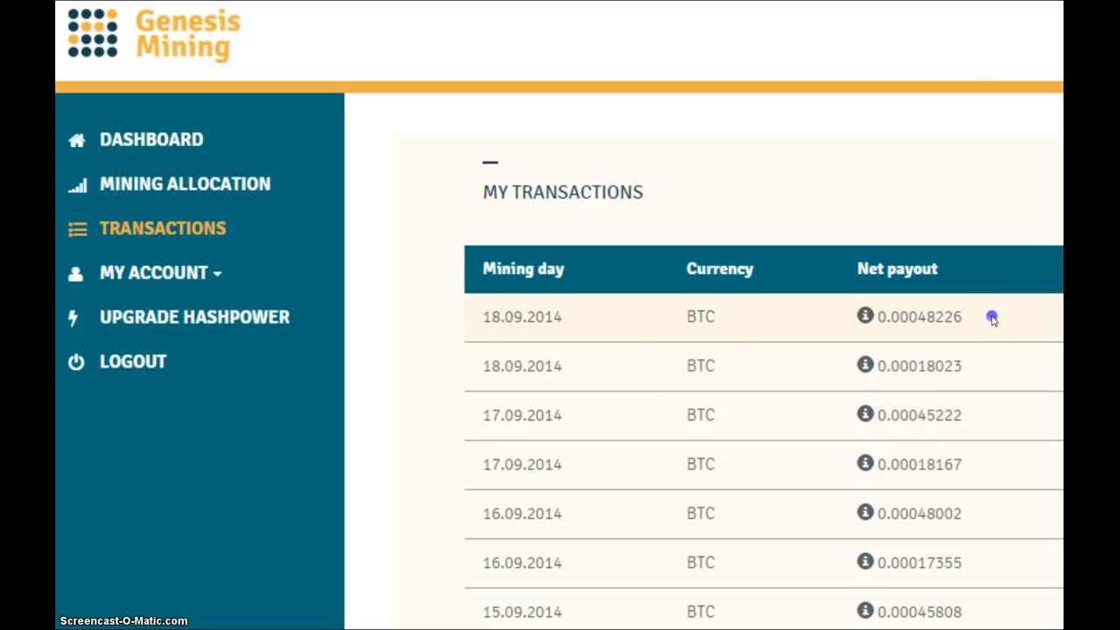
left_click(1000, 364)
key("alt+Tab")
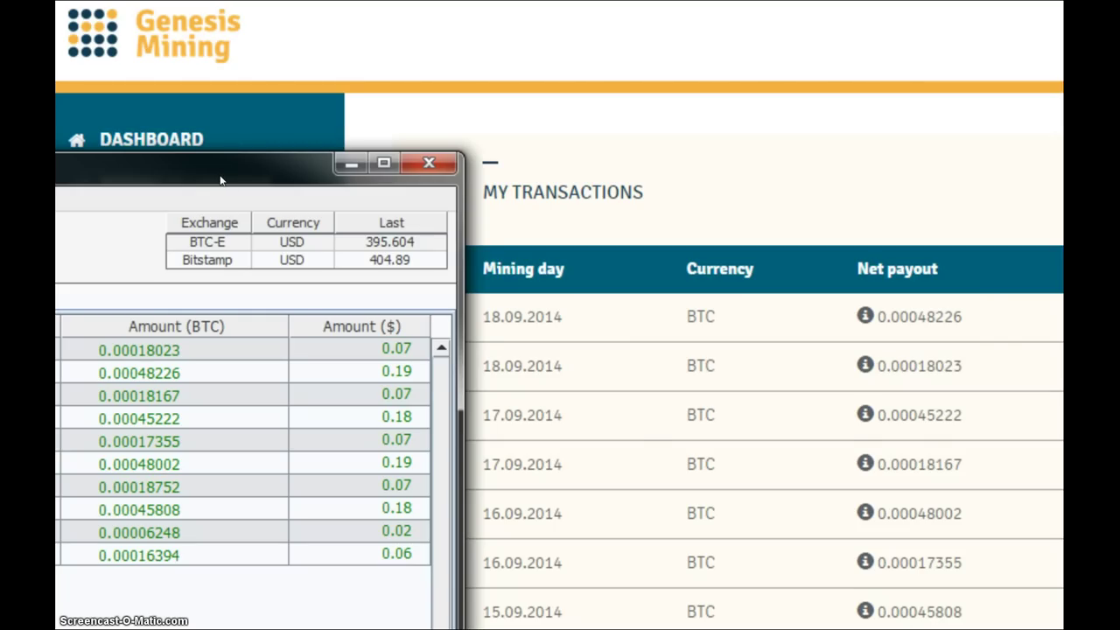
- Switch to the ZenCloud portal and examine the Hashlet maintenance fees and the average pool payouts under Rates
left_click(100, 116)
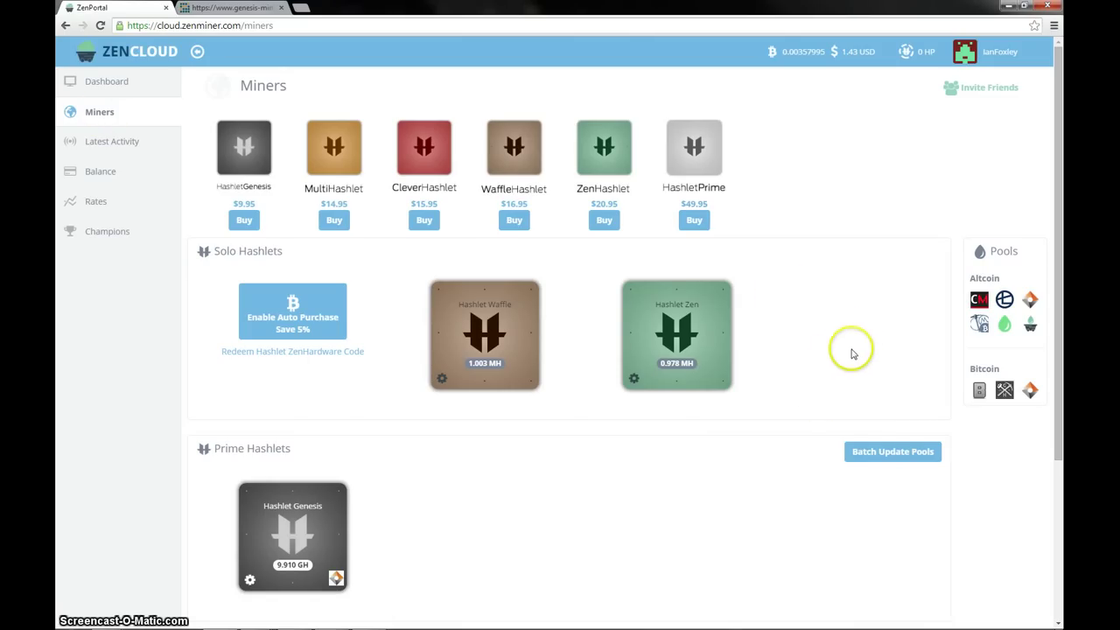
left_click(94, 201)
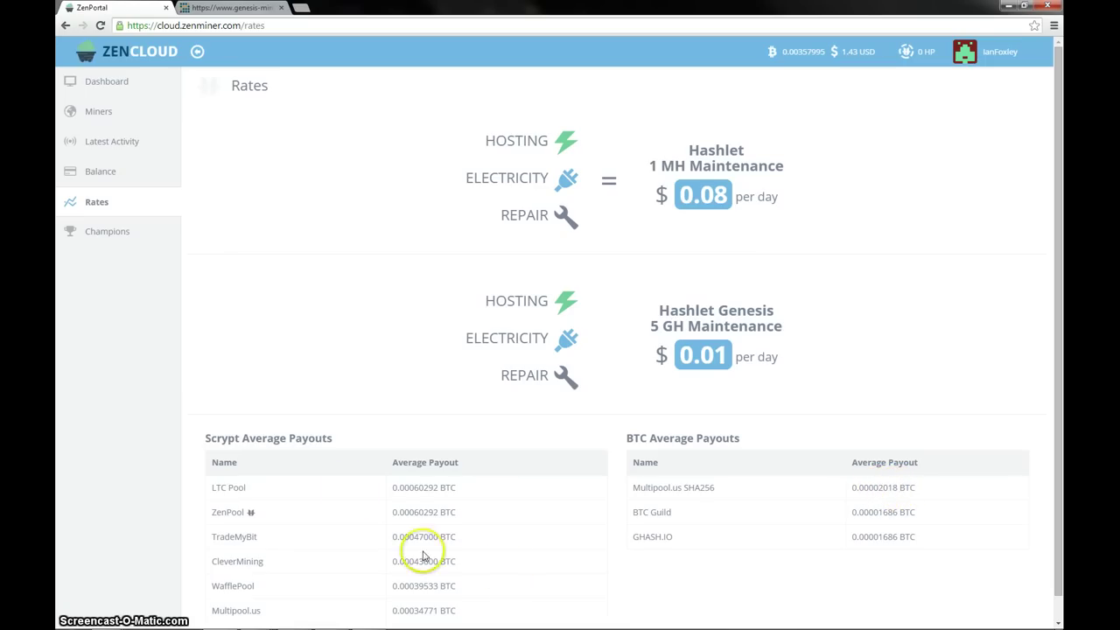
scroll(274, 385, "down", 1)
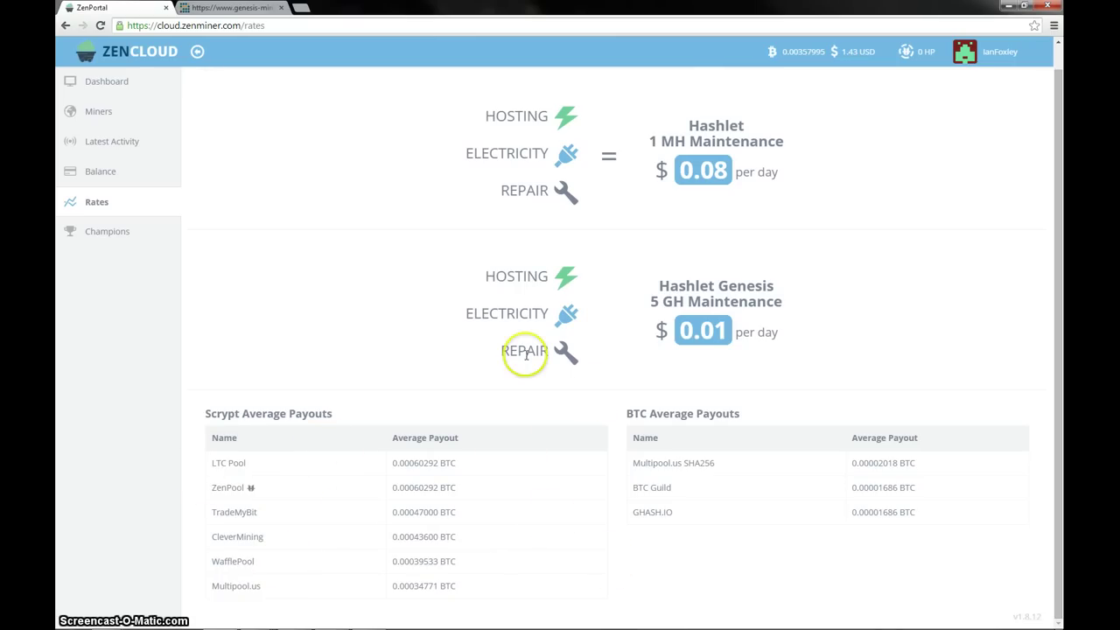
- Examine the owned Solo and Prime Hashlets on the Miners page, down to the Hashlet Genesis
left_click(106, 112)
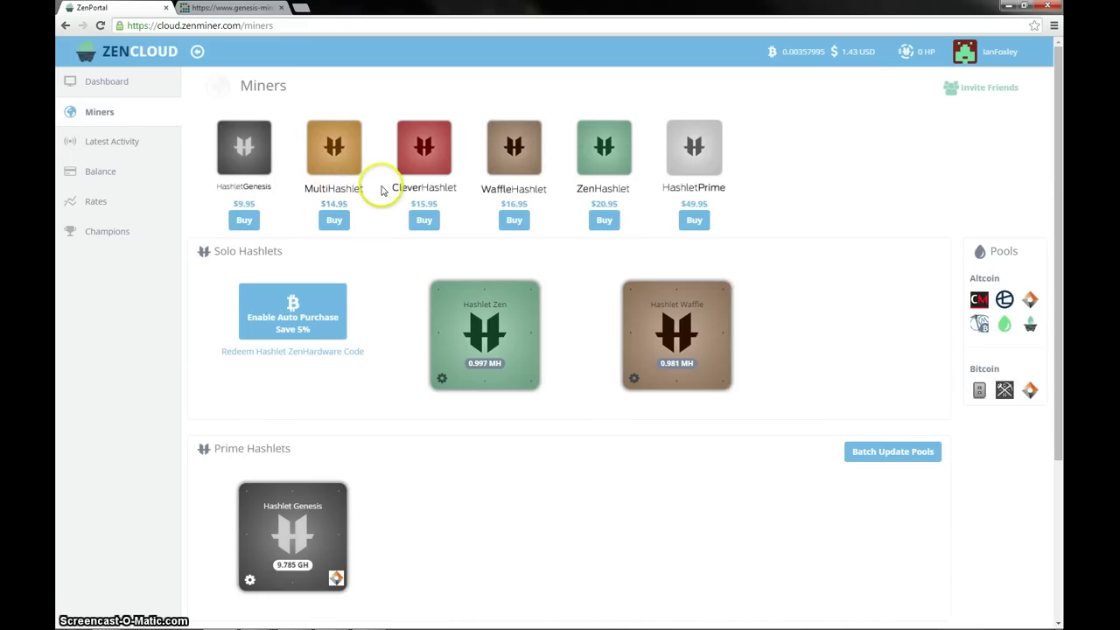
scroll(381, 190, "down", 3)
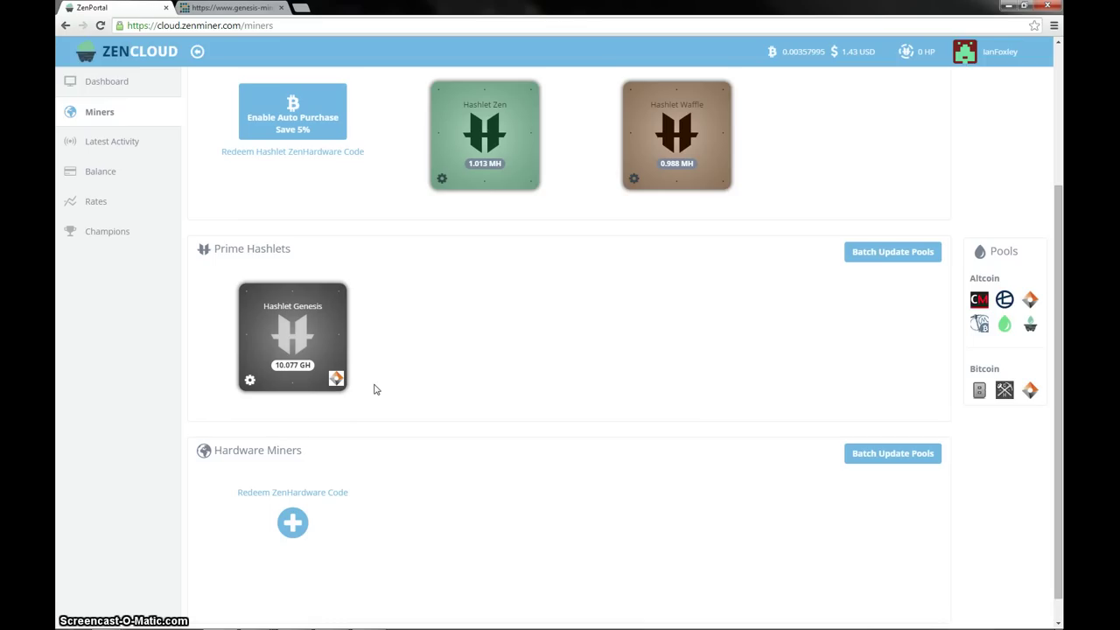
left_click(375, 387)
left_click(424, 366)
left_click(442, 362)
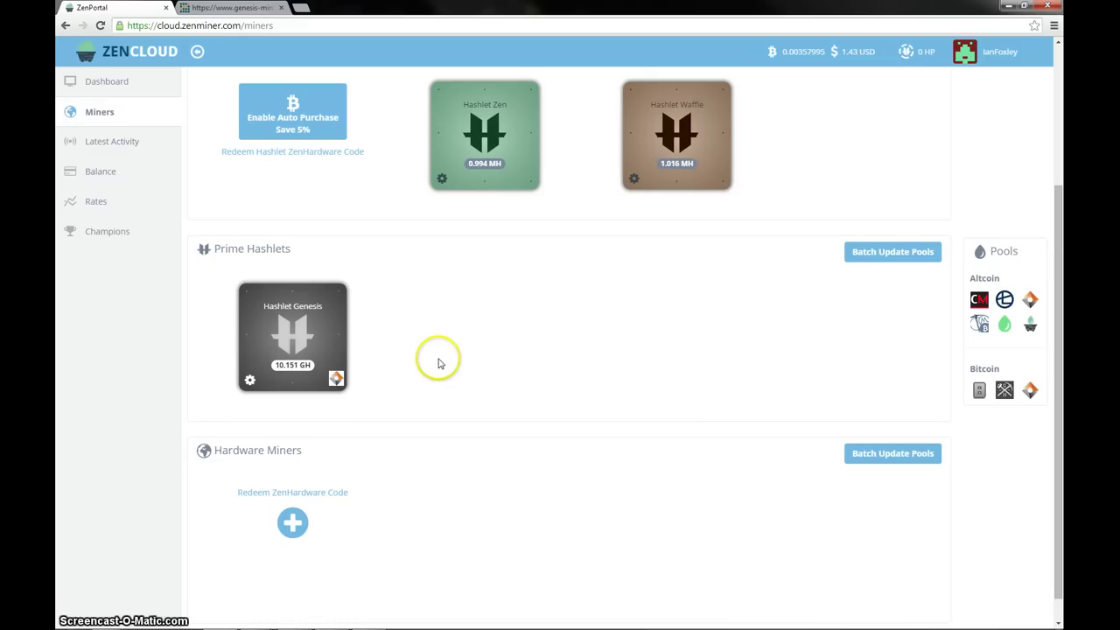
left_click(398, 331)
- Open the latest activity and examine the payout details of the three most recent payouts, closing each one
left_click(108, 143)
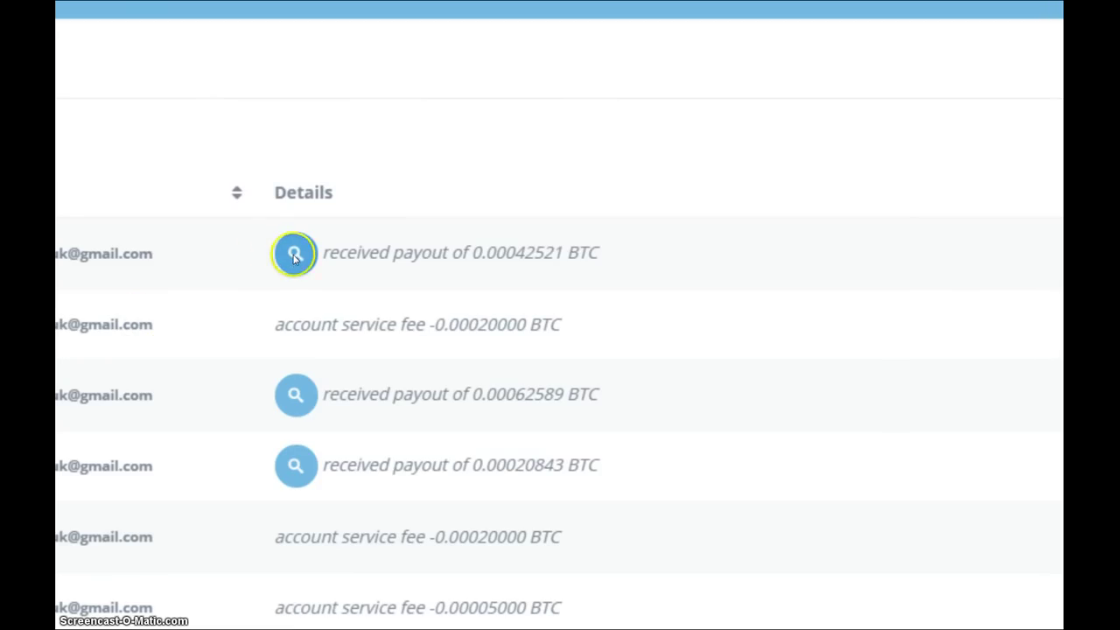
left_click(295, 256)
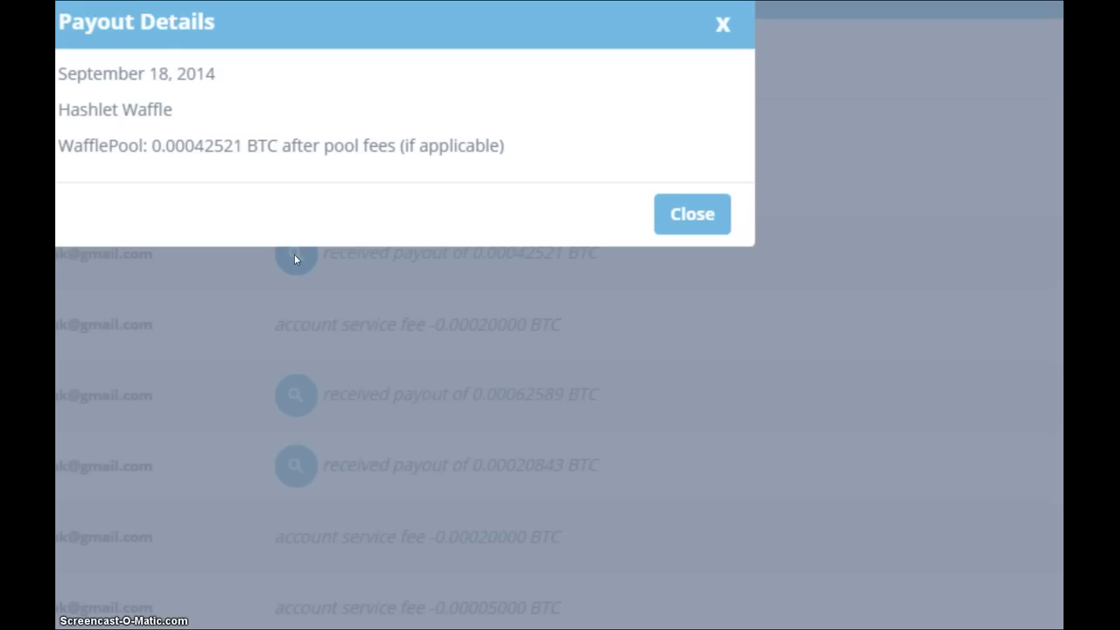
left_click(675, 206)
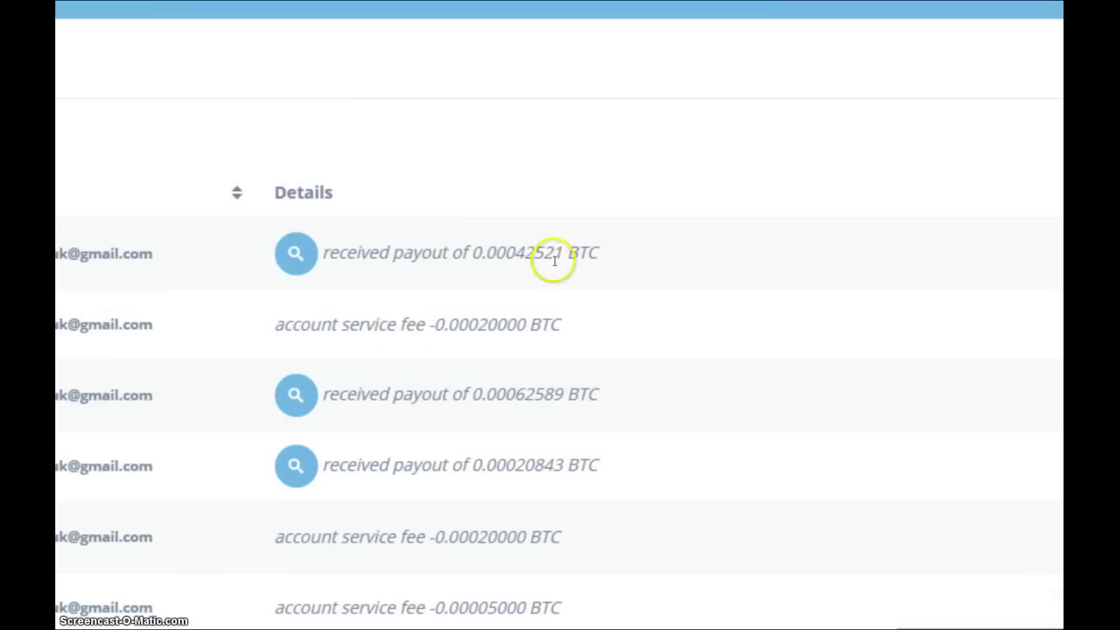
left_click(272, 398)
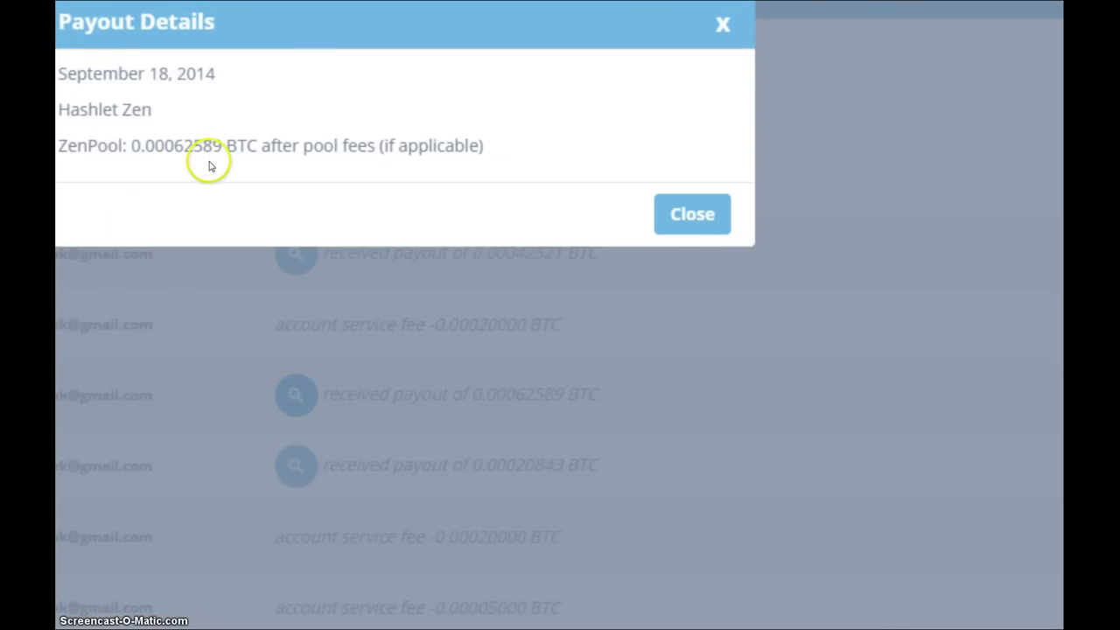
left_click(705, 216)
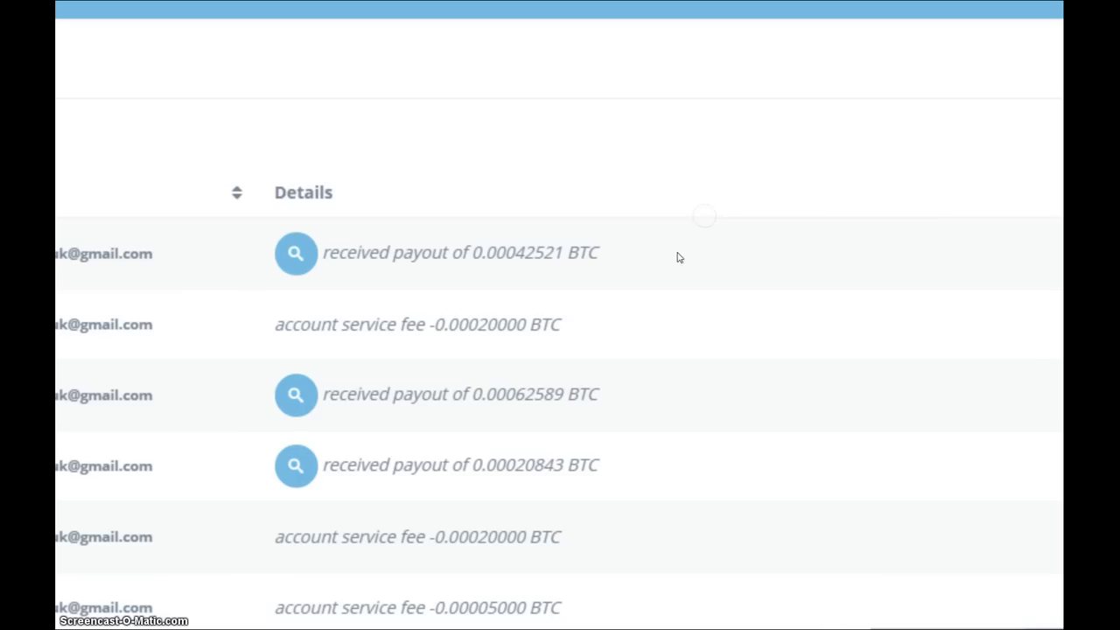
left_click(295, 467)
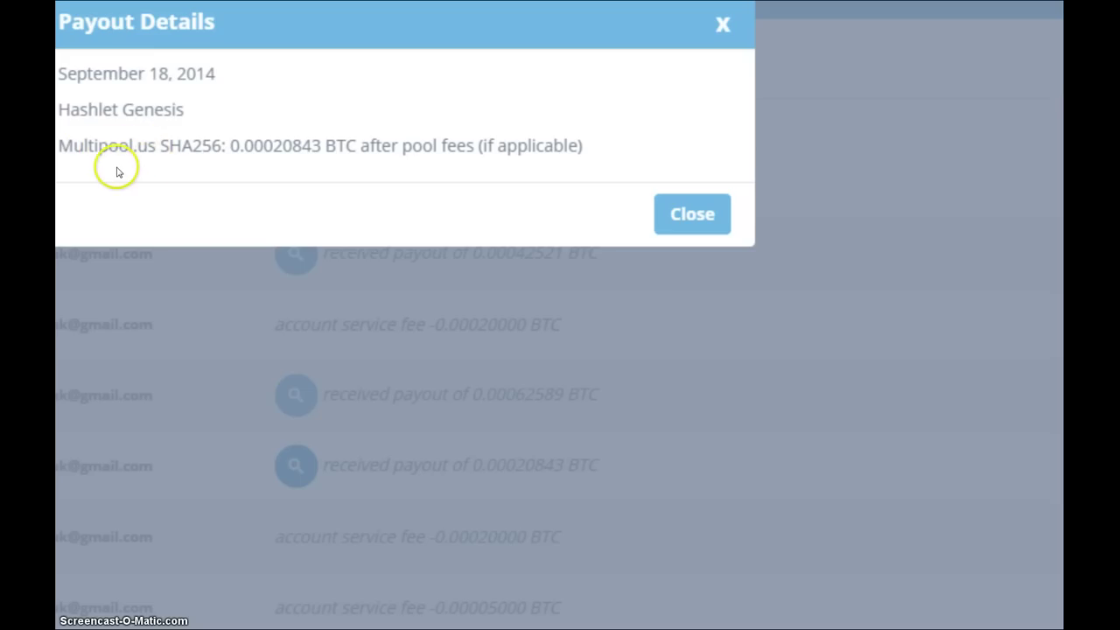
left_click(692, 214)
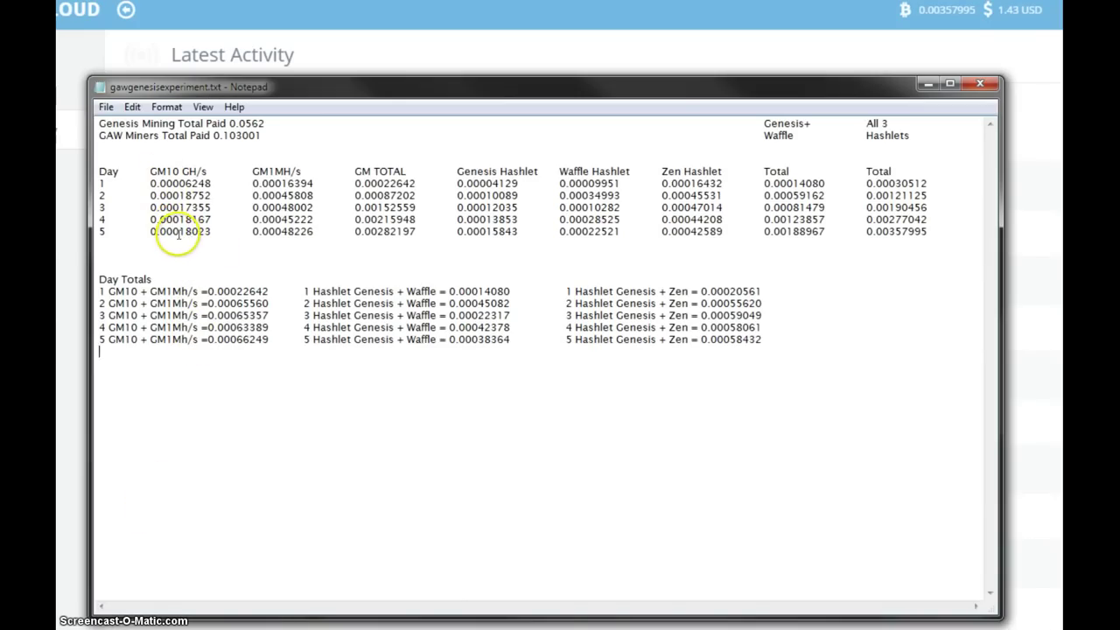
- Switch to gawgenesisexperiment.txt in Notepad and compare the day 5 payouts for GM10 GH/s and Genesis Hashlet
left_click_drag(178, 231, 199, 233)
key("shift+End")
left_click(227, 232)
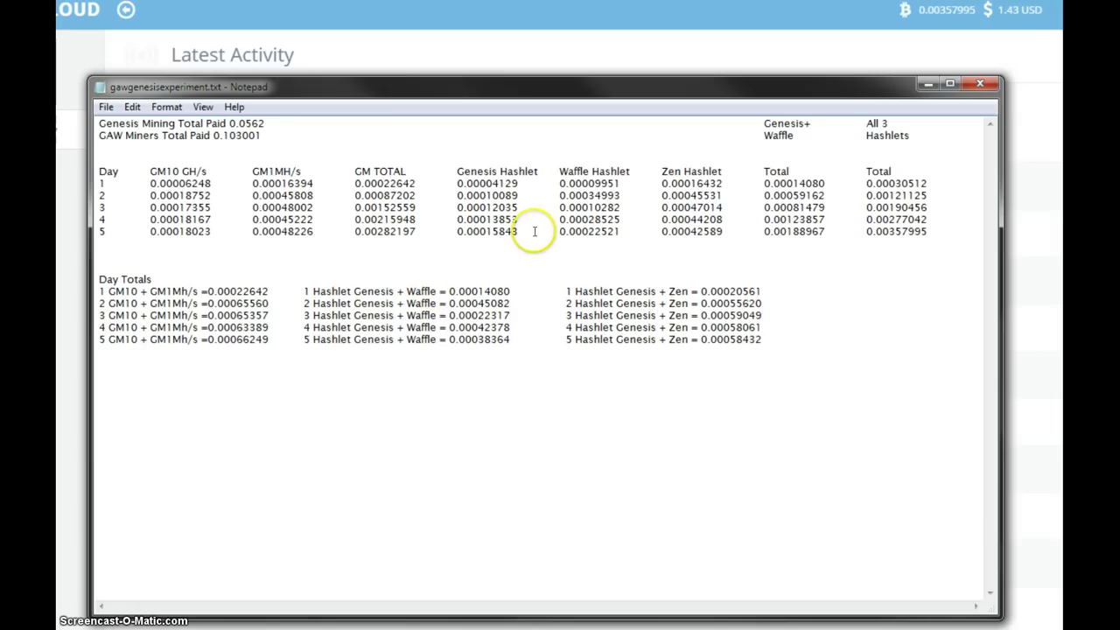
left_click(495, 253)
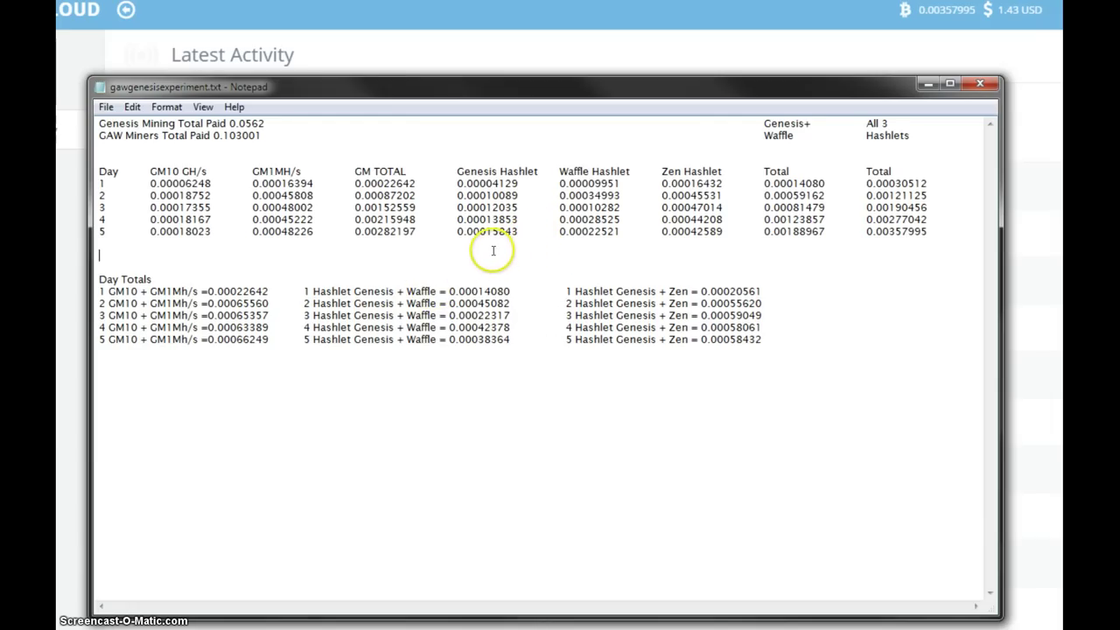
left_click_drag(490, 231, 514, 231)
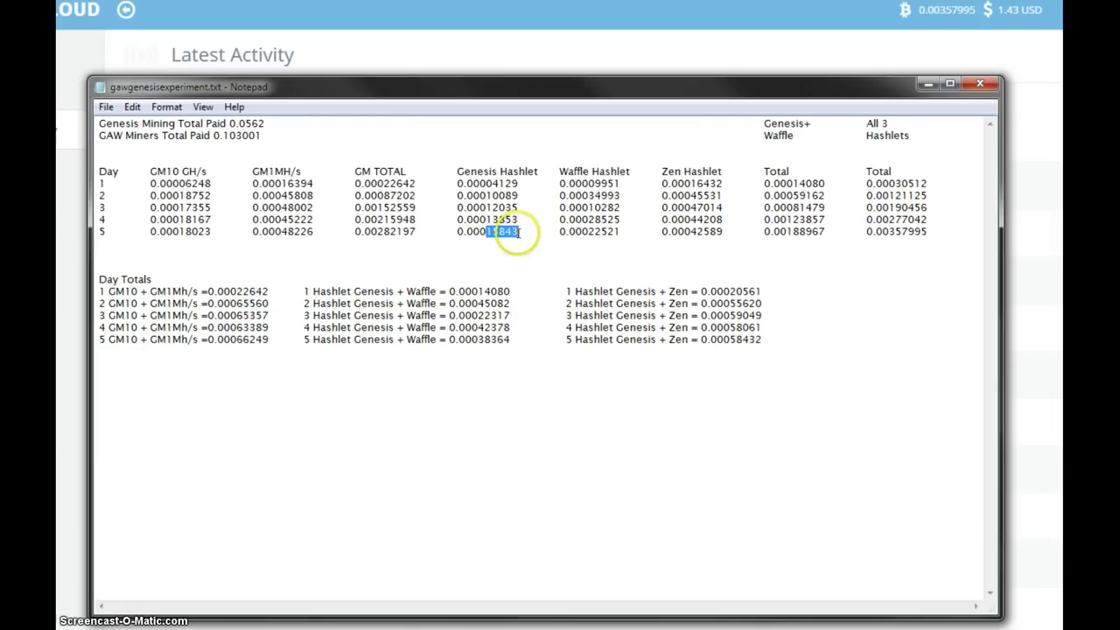
left_click(520, 235)
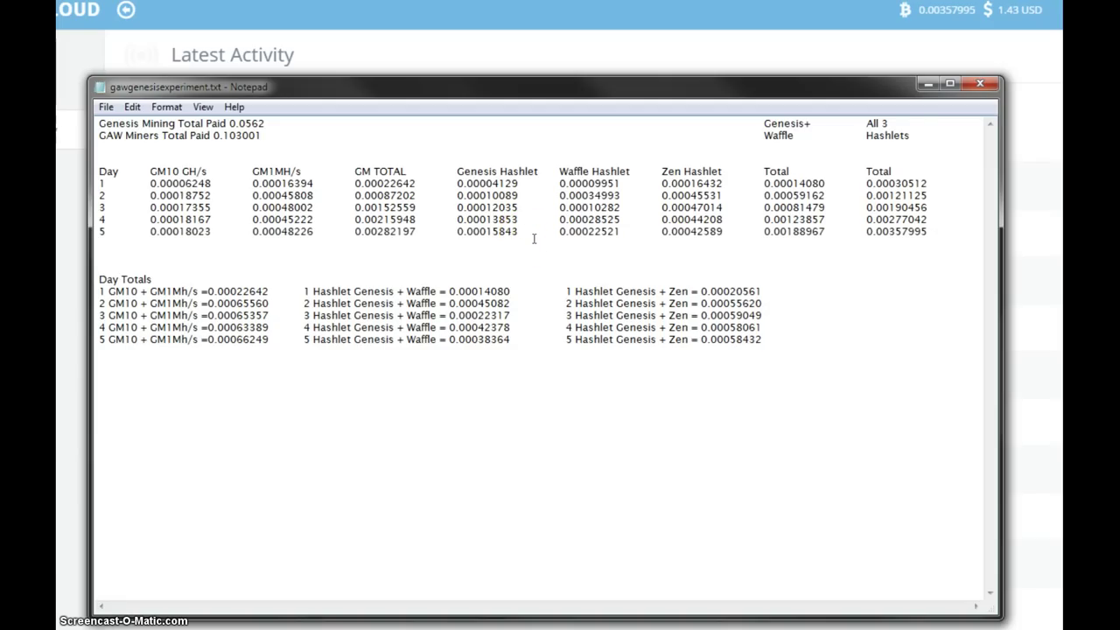
- Compare the day 5 Waffle Hashlet and Zen Hashlet payouts with the GM1MH/s payout in the notes
left_click(184, 258)
left_click_drag(589, 232, 621, 231)
left_click_drag(621, 231, 589, 231)
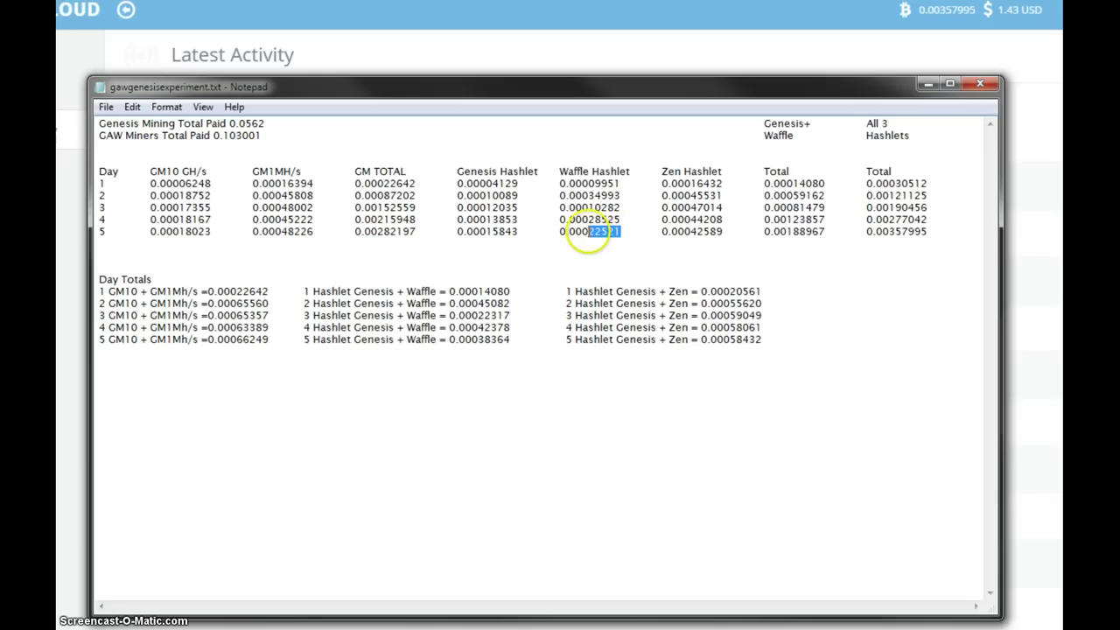
left_click(630, 231)
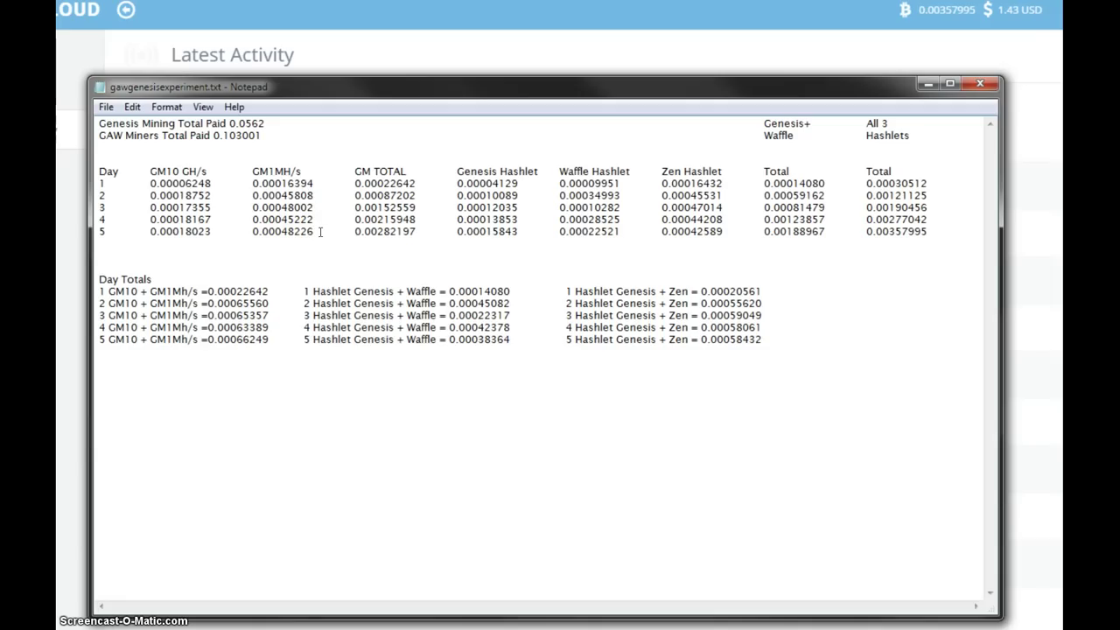
left_click(629, 238)
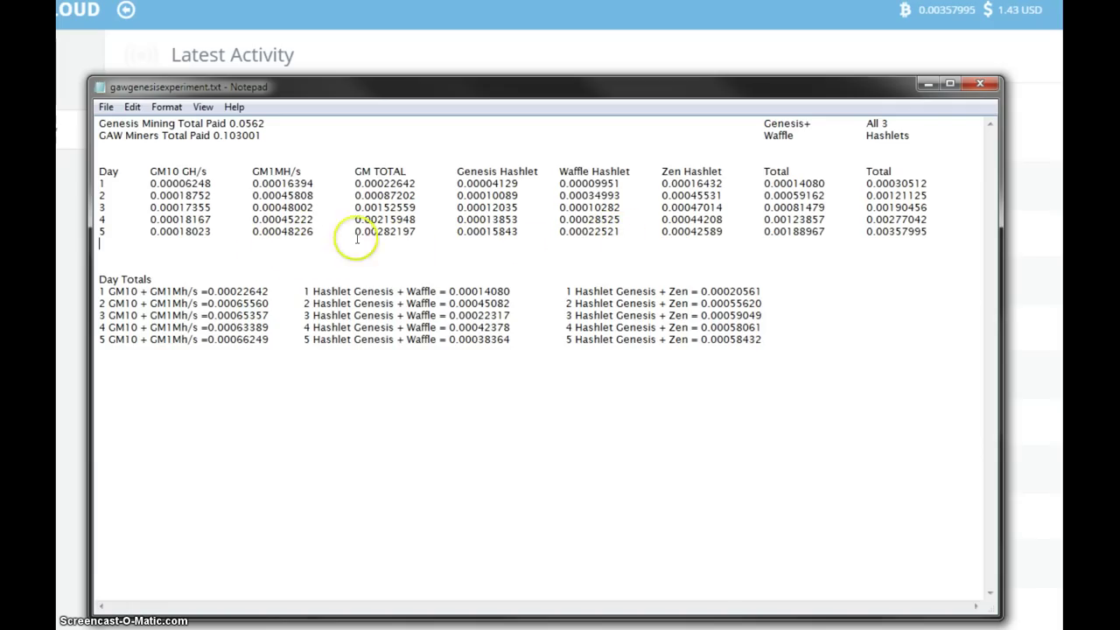
left_click(636, 235)
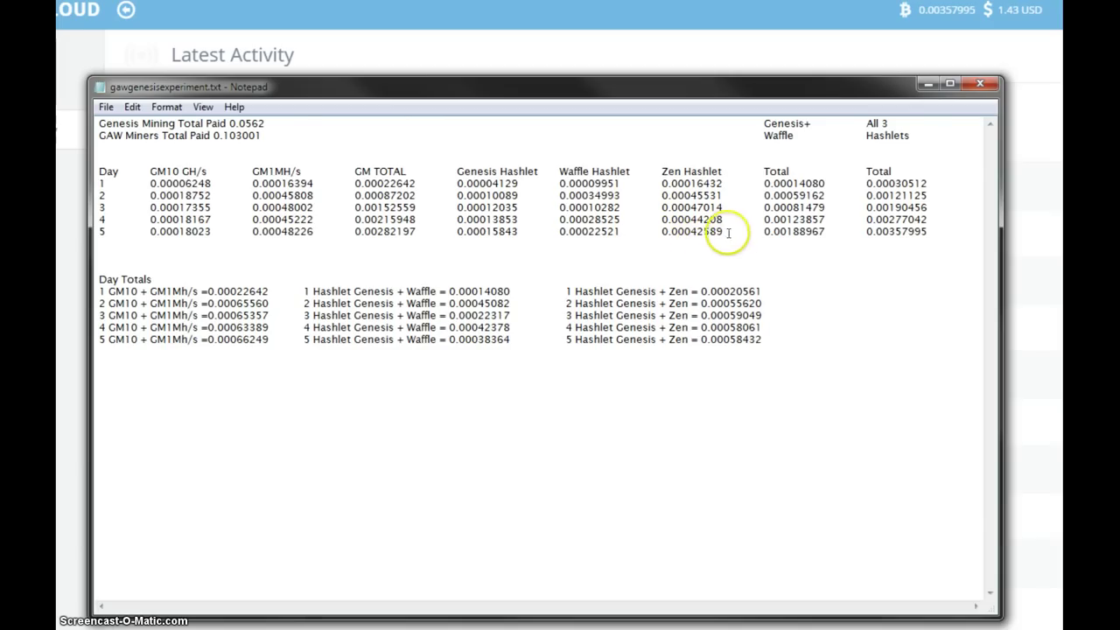
left_click_drag(730, 233, 691, 235)
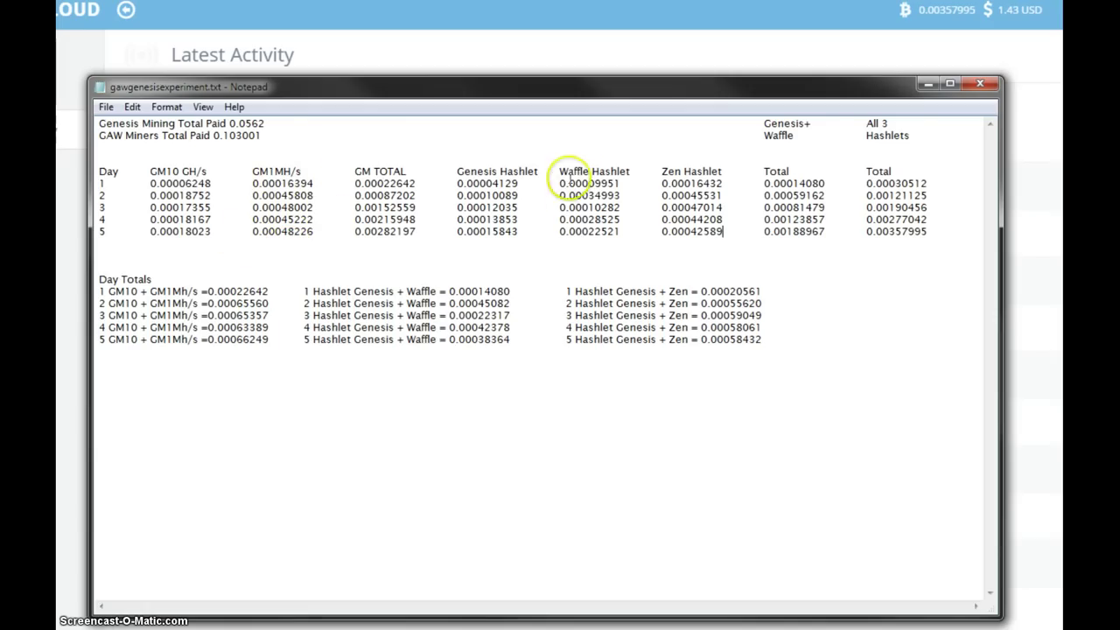
left_click(724, 231)
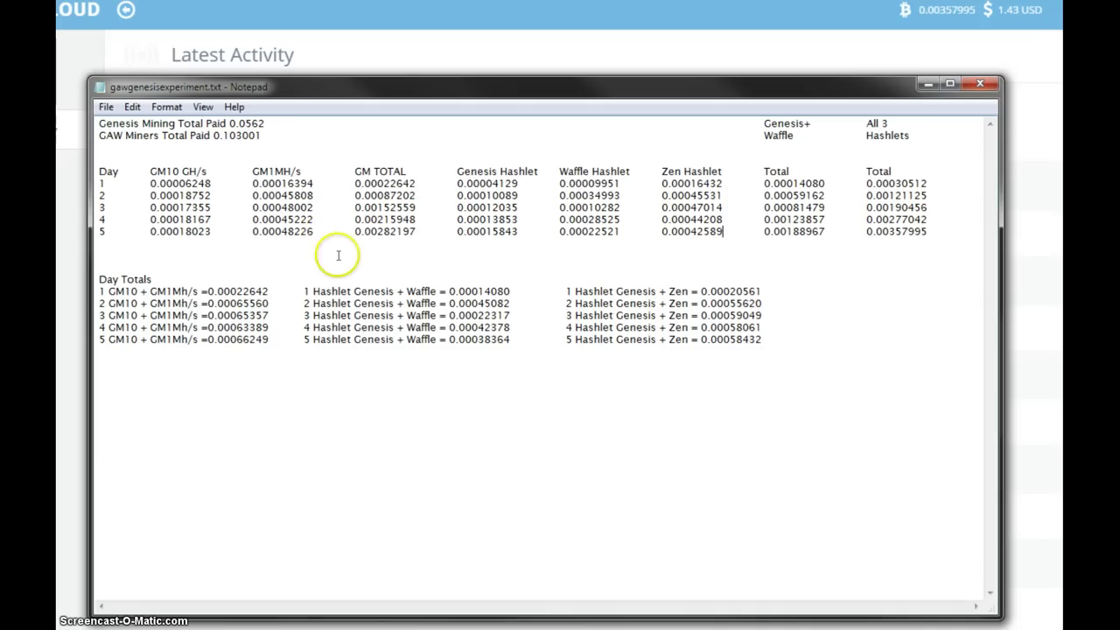
left_click(432, 259)
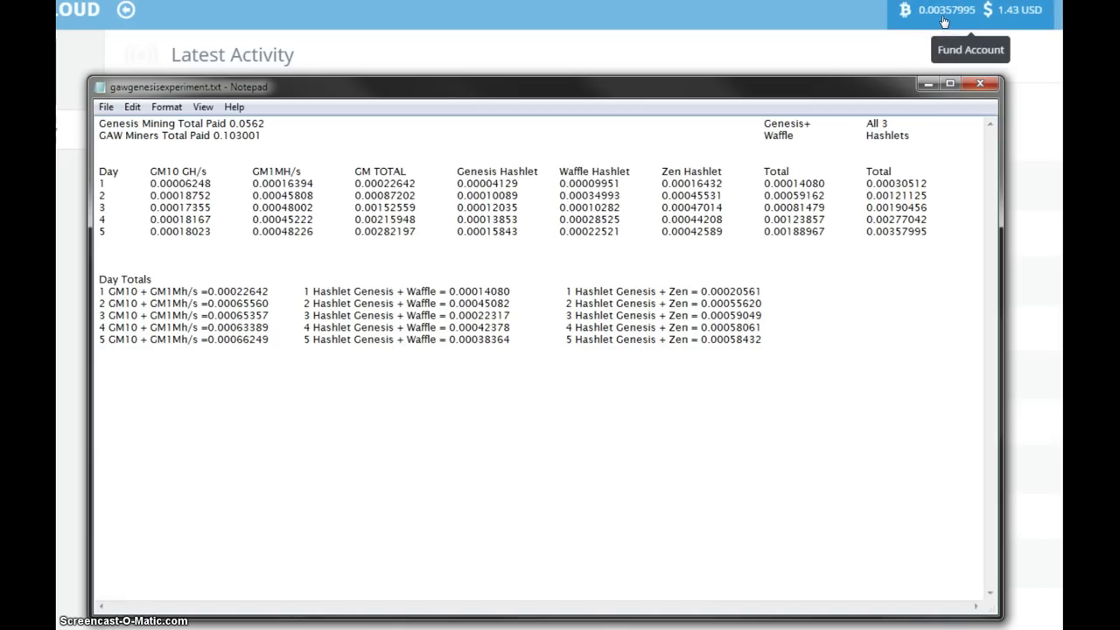
- Reposition the notes window below the ZenCloud header and compare the day 5 All 3 Hashlets total with the account's BTC balance
left_click_drag(870, 88, 874, 82)
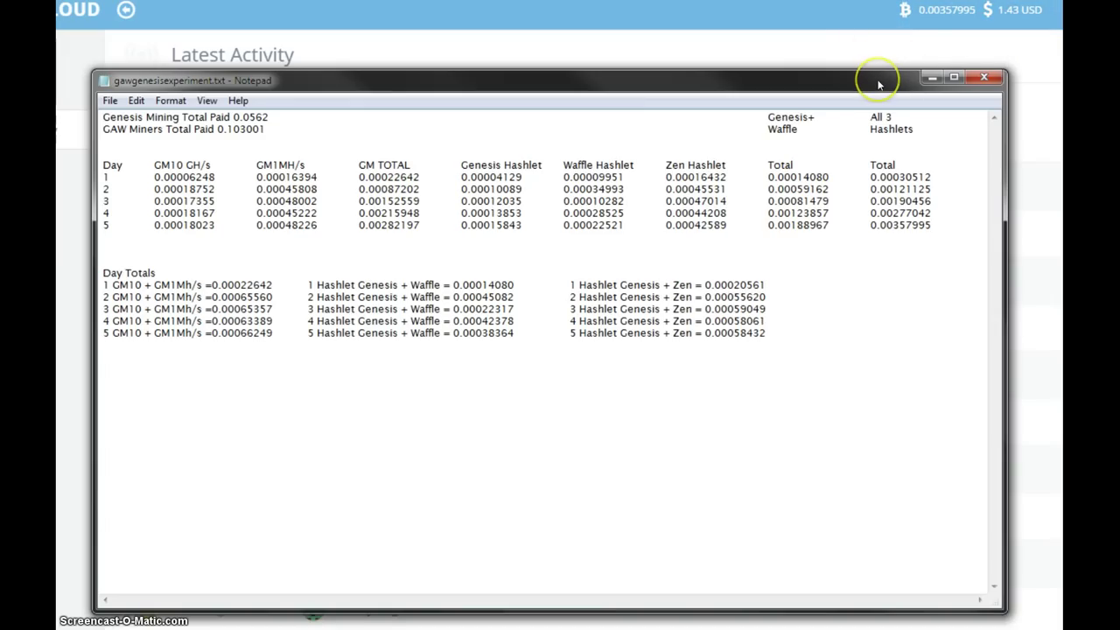
left_click_drag(880, 84, 880, 85)
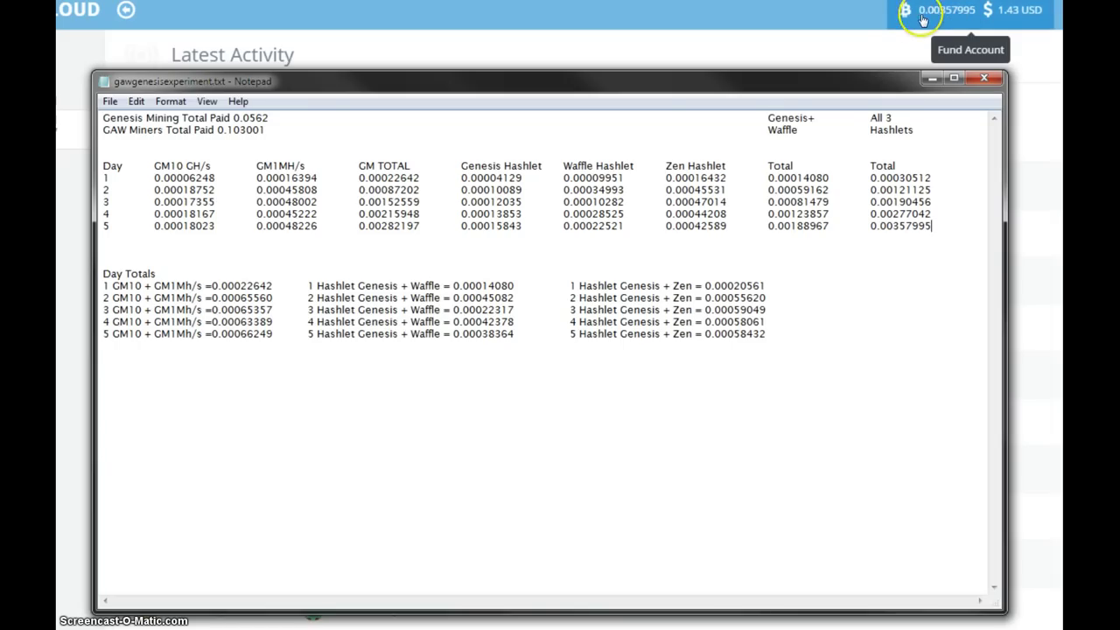
left_click(864, 85)
left_click_drag(863, 85, 857, 90)
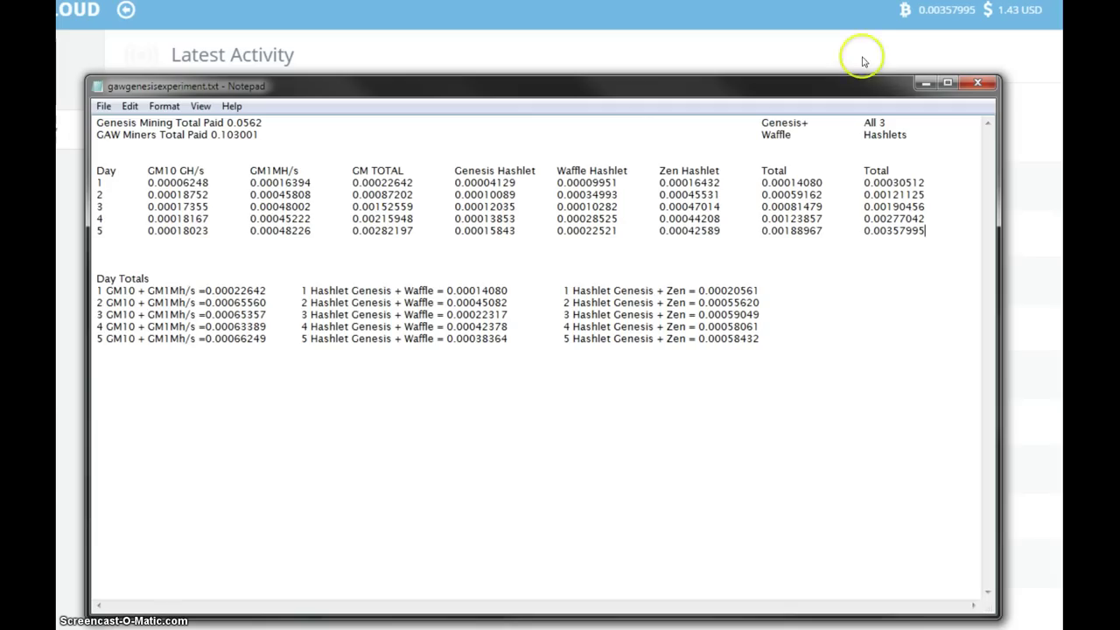
left_click(836, 89)
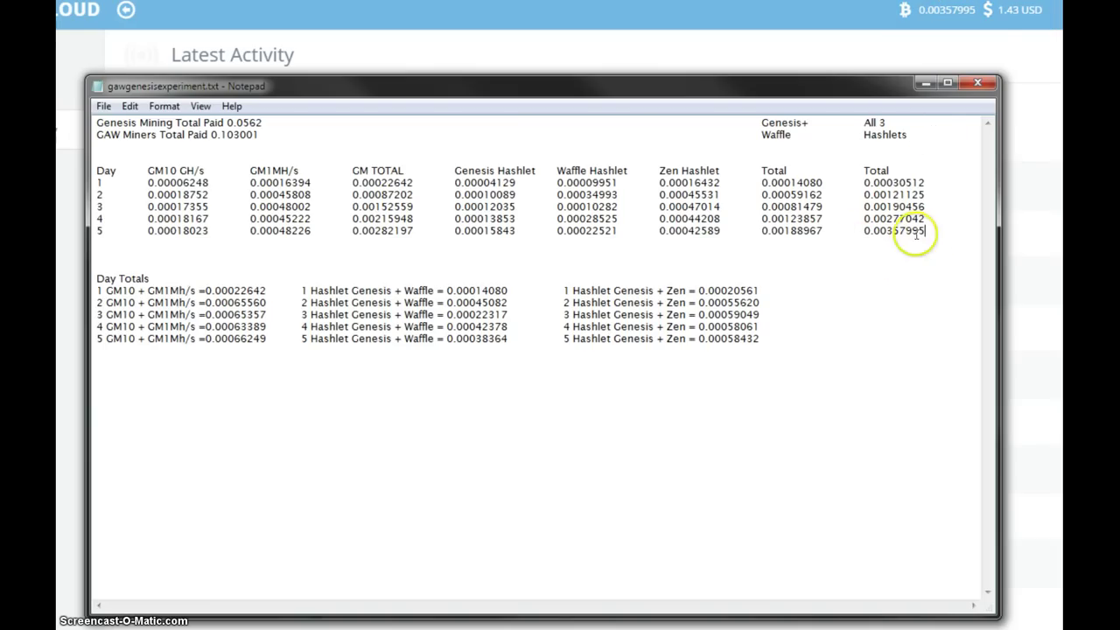
left_click(837, 401)
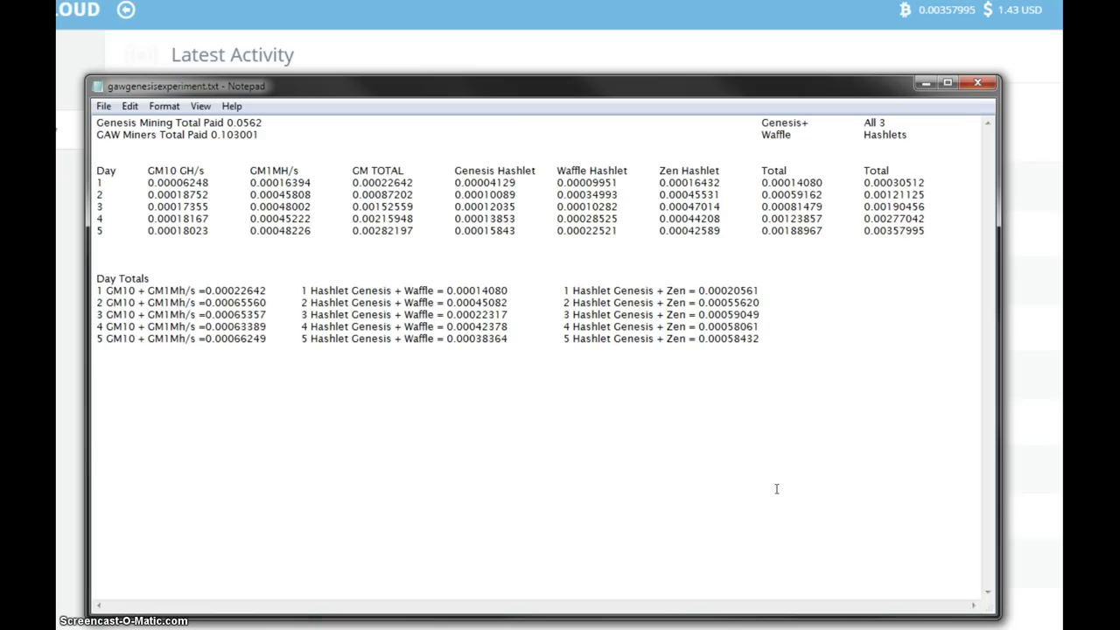